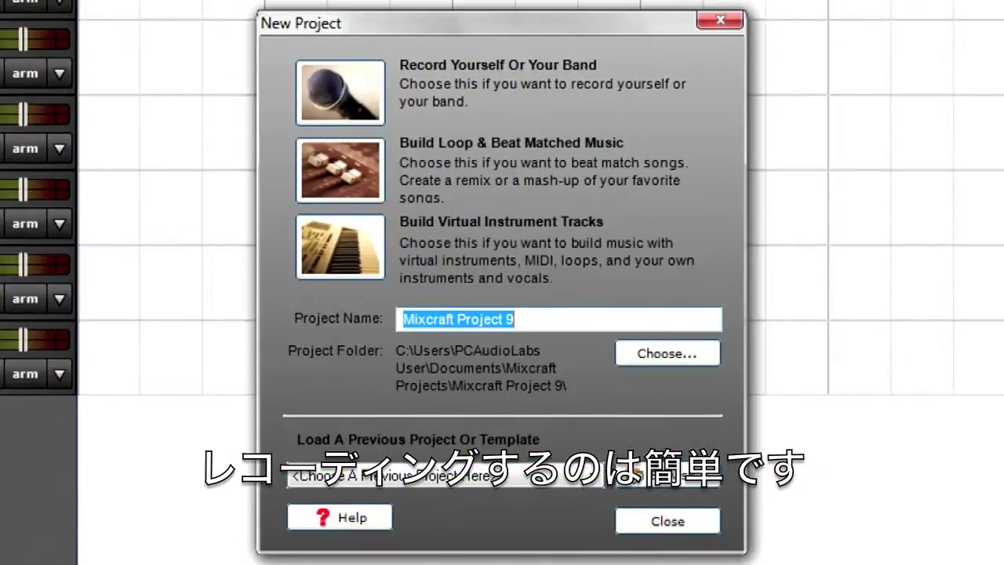
Create an empty Record Yourself Or Your Band project at 120 BPM in 4/4.
click(355, 98)
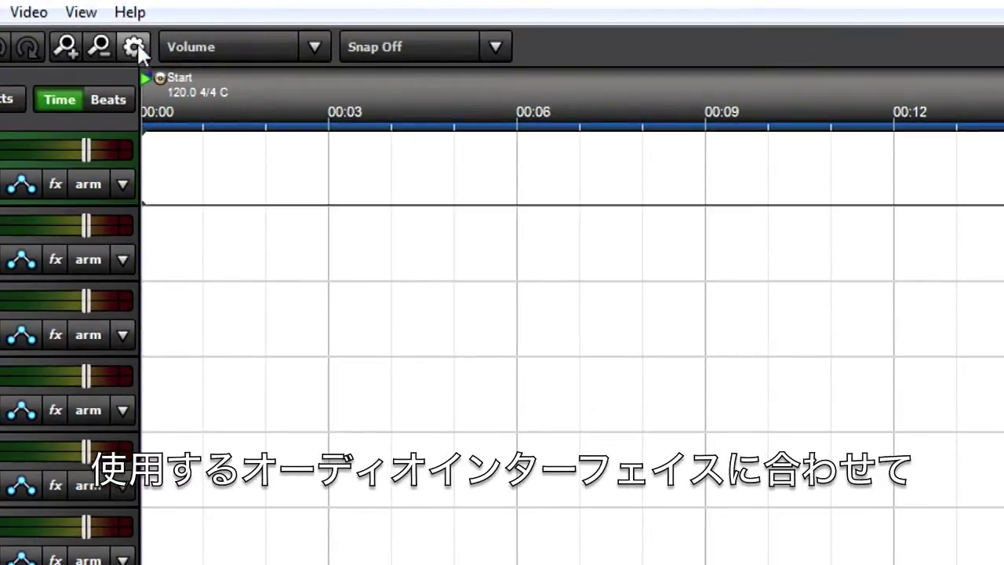
In Preferences, try WaveRT, then select the ASIO driver for the OCTA-CAPTURE and list its recording inputs.
click(135, 46)
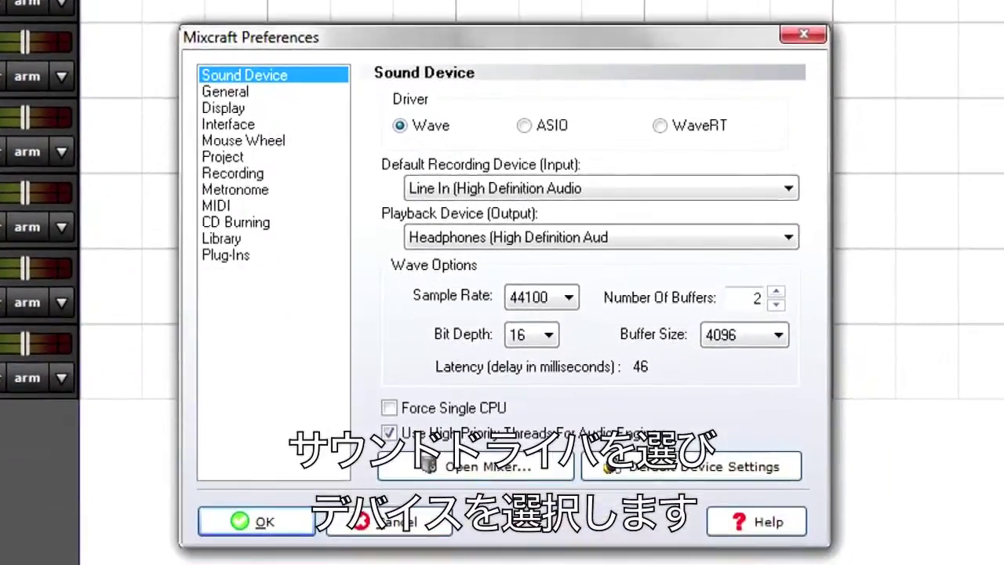
click(658, 125)
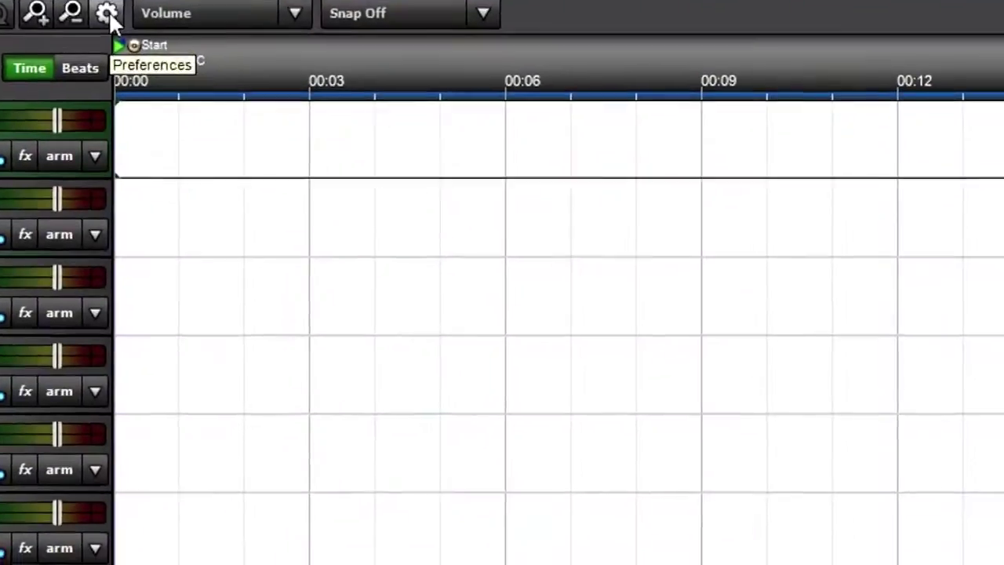
click(107, 13)
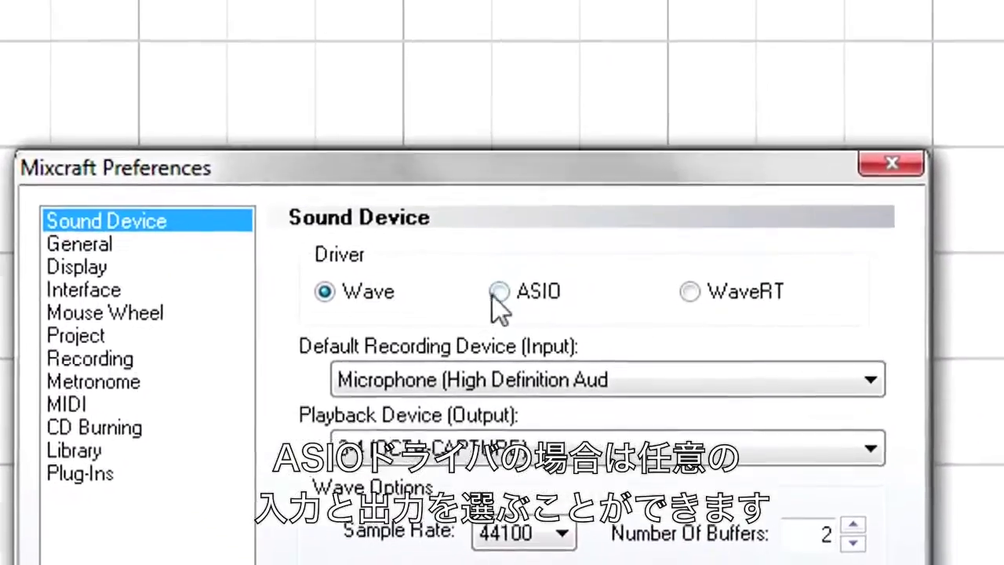
click(560, 414)
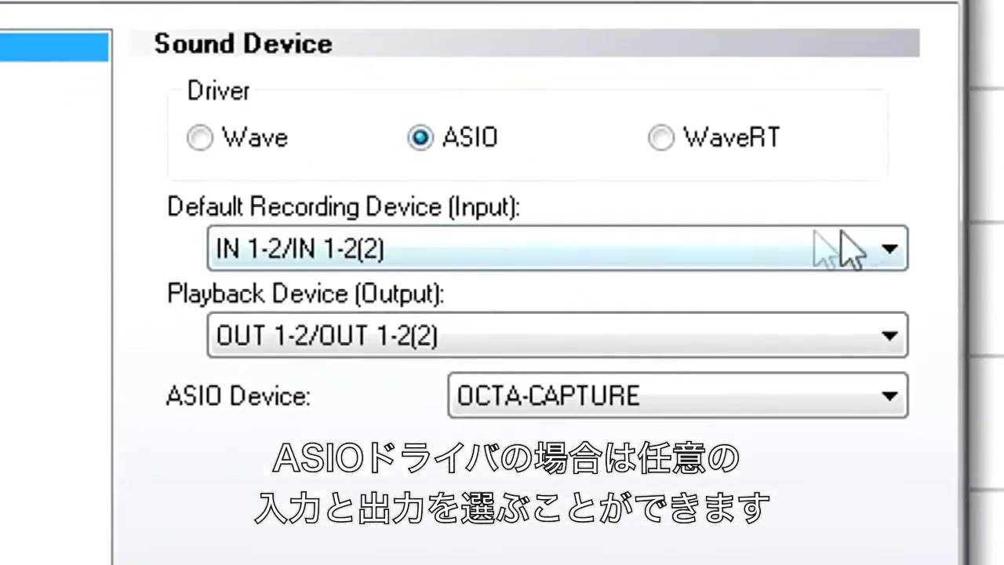
click(876, 332)
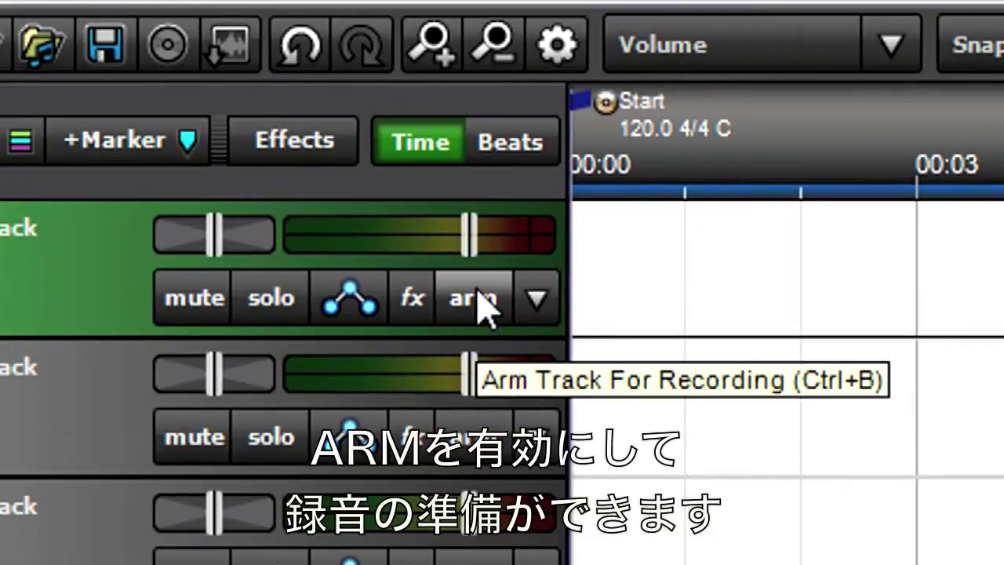
Arm track 1 with IN 3-4 Stereo as its input, then disarm and re-arm it.
click(482, 306)
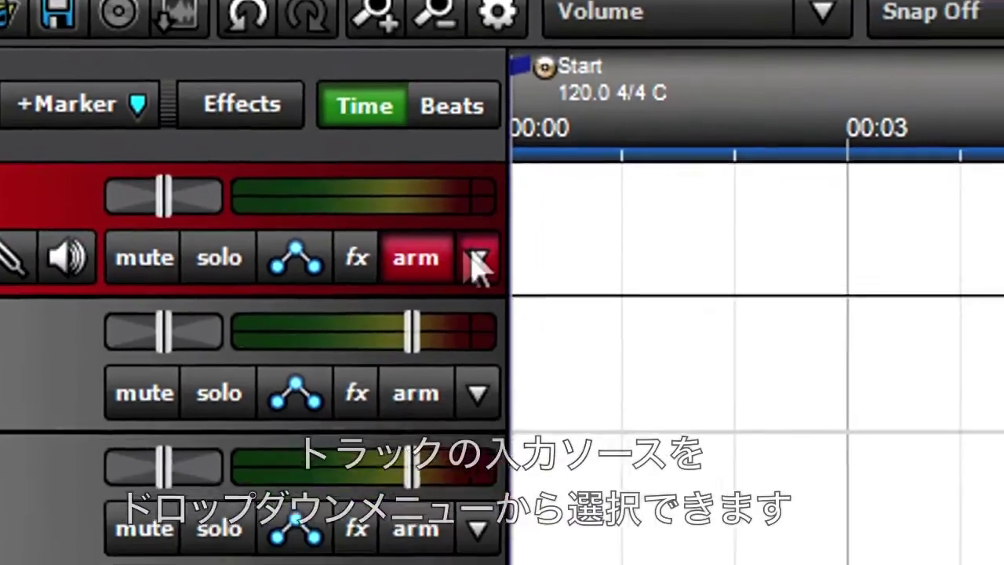
click(537, 298)
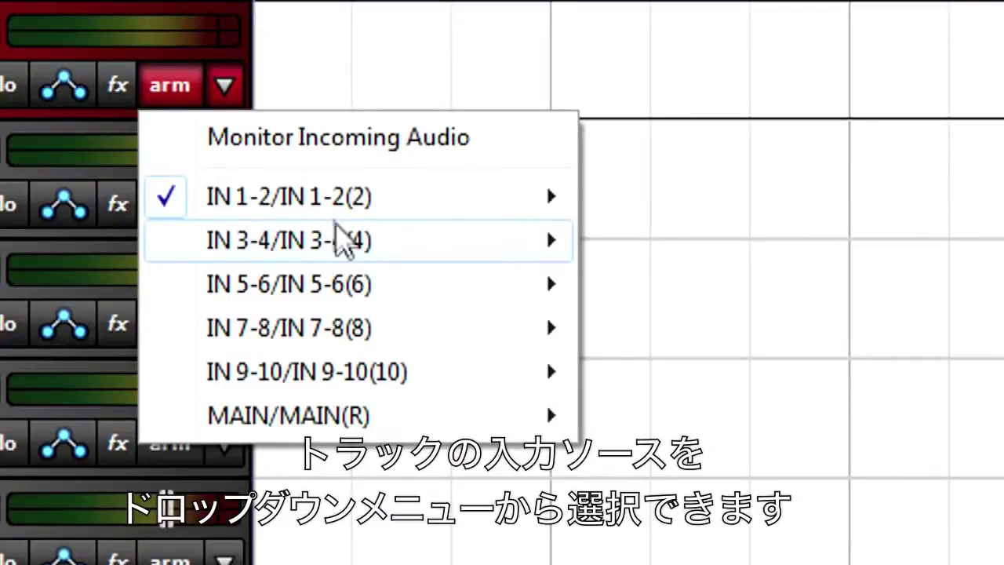
mouse_move(515, 362)
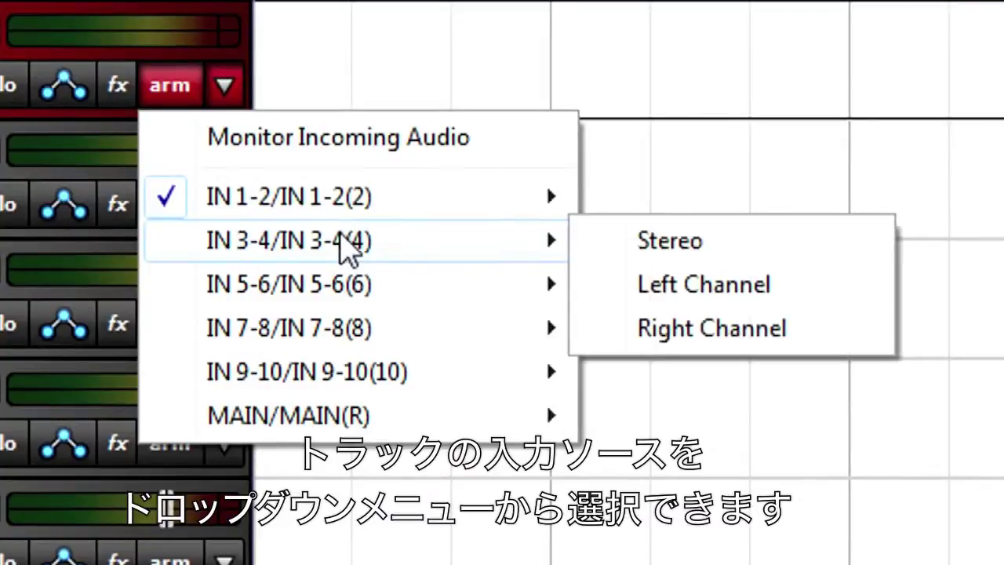
click(674, 242)
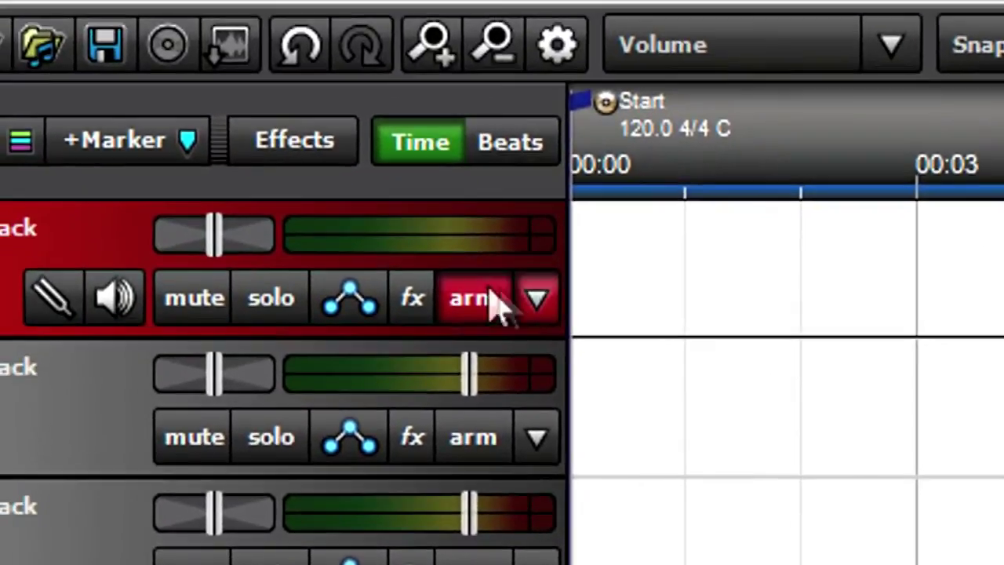
click(382, 233)
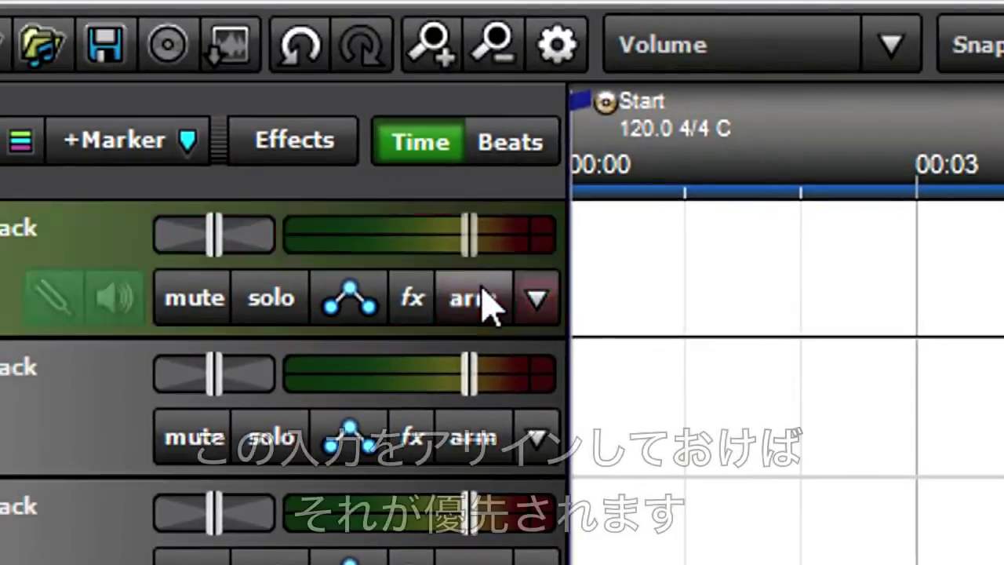
click(478, 298)
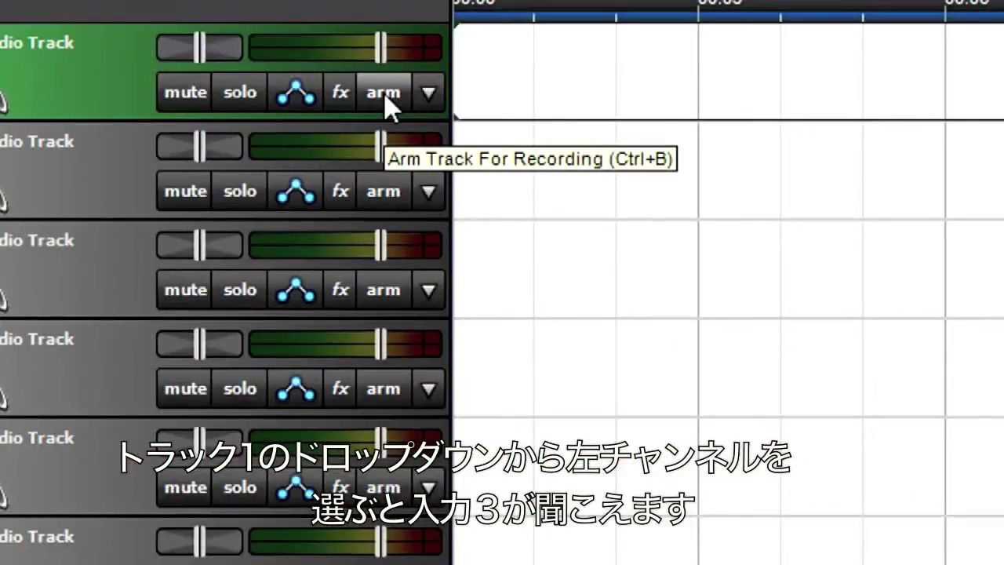
Set track 1 to record from IN 3-4 Left Channel and turn on Monitor Incoming Audio.
click(427, 92)
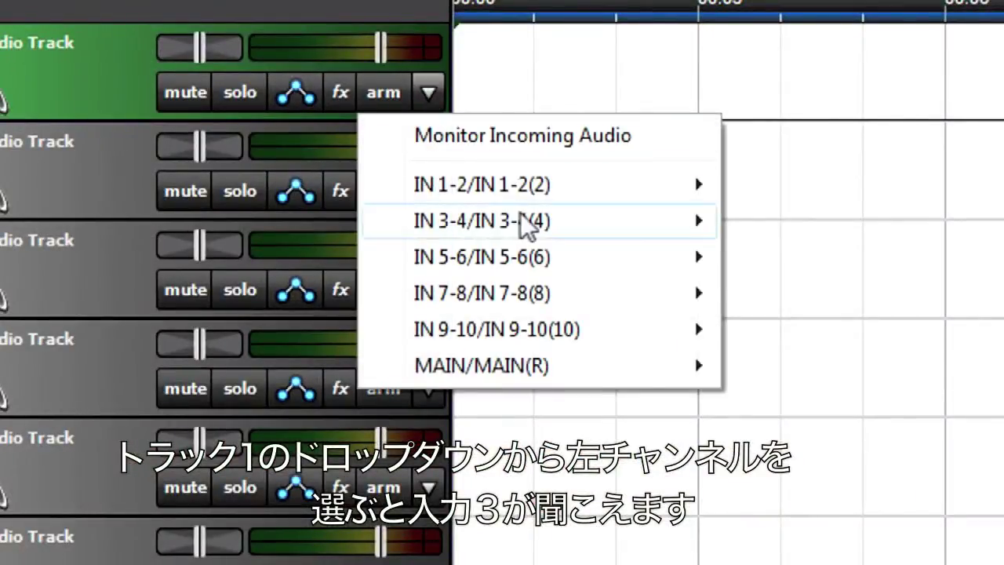
mouse_move(619, 224)
click(789, 259)
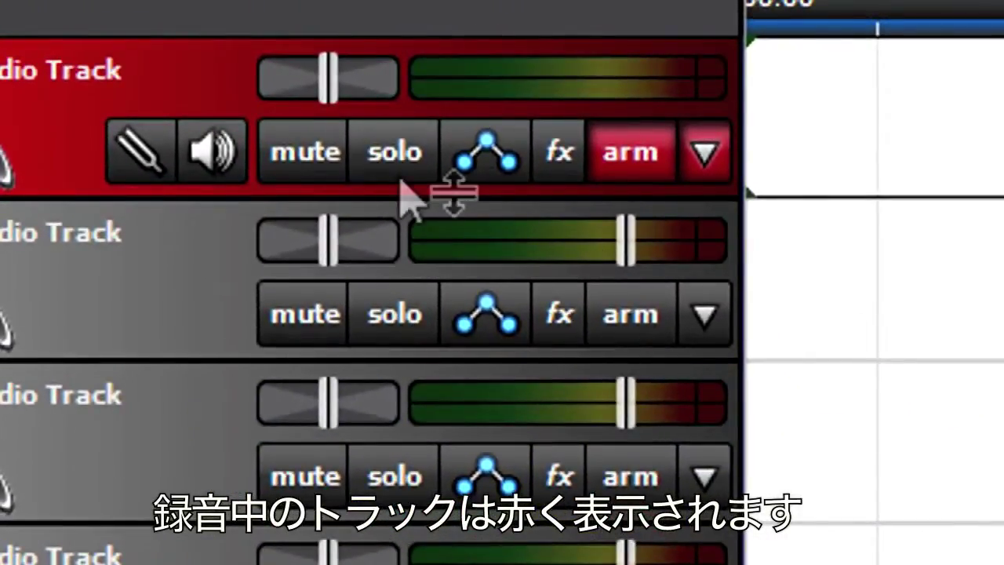
click(215, 157)
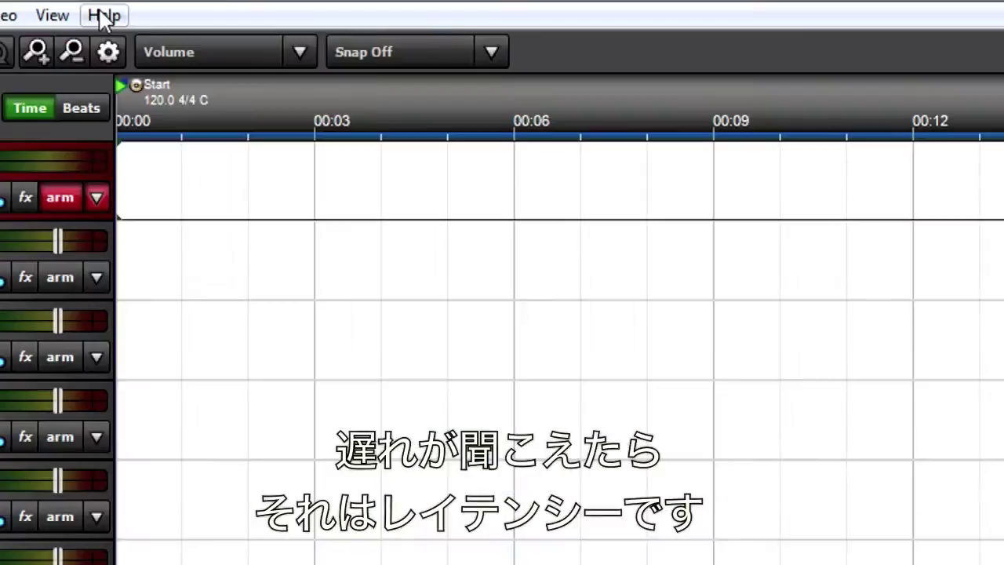
Open Help Topics to the Important Sound Setup Information page about latency.
click(96, 16)
click(139, 49)
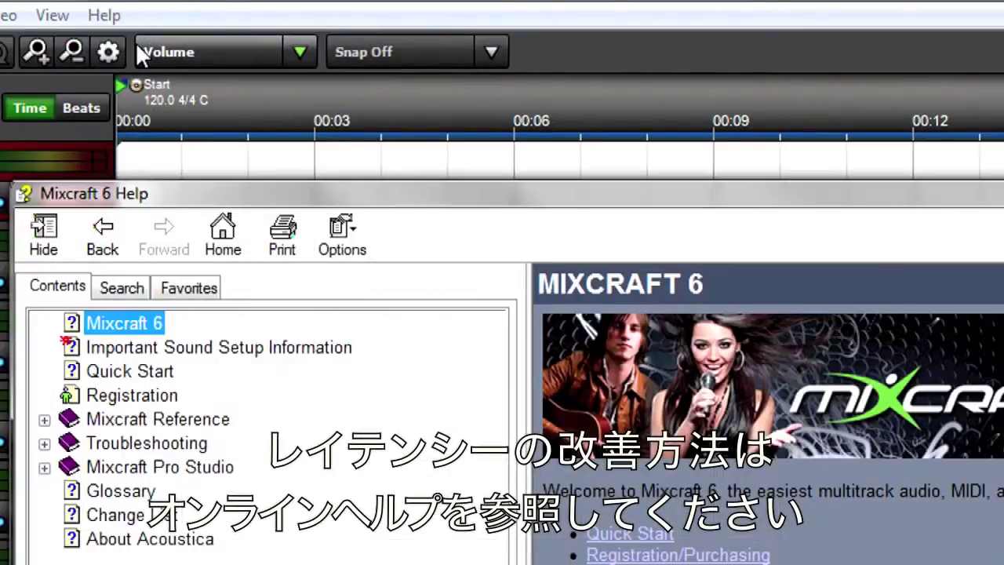
click(194, 347)
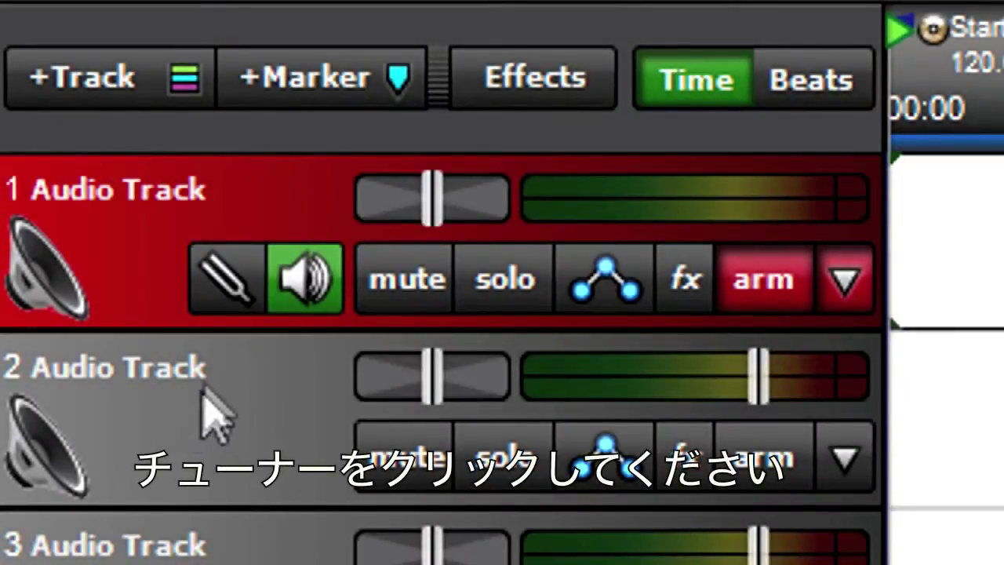
Enable the tuning-fork Tuner on track 1's header.
click(227, 282)
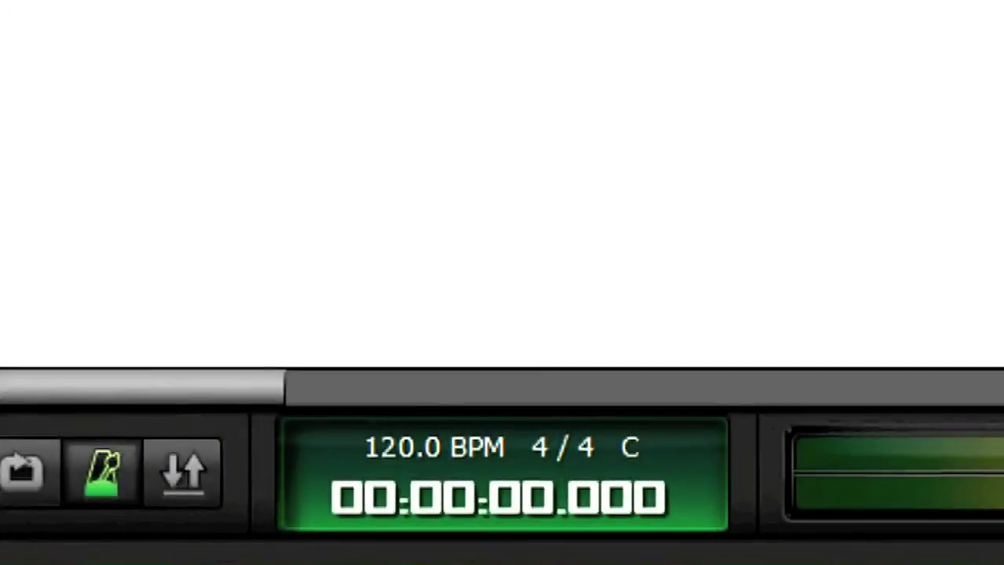
In the project tempo and key settings, replace the 120 tempo with 125.
click(433, 462)
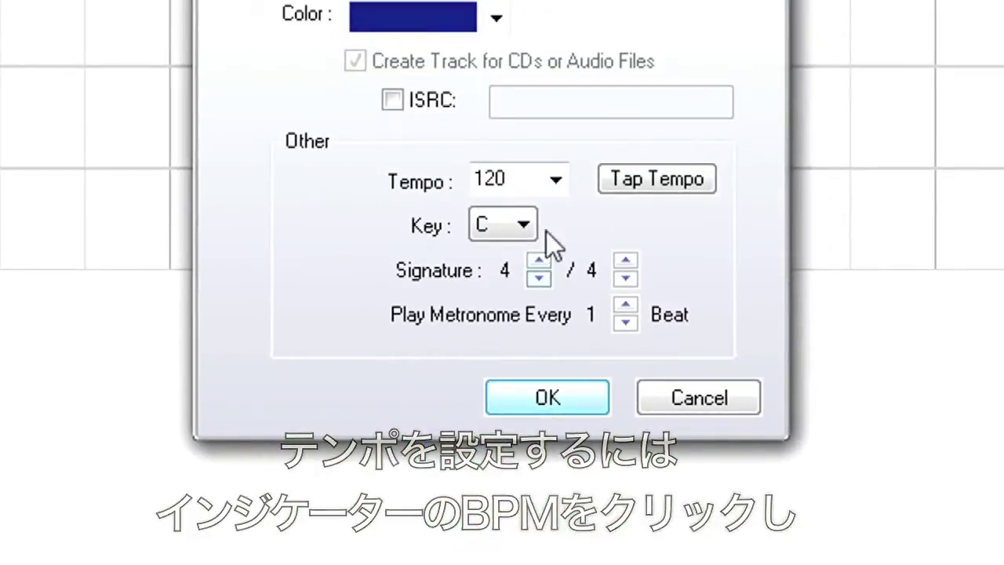
click(549, 183)
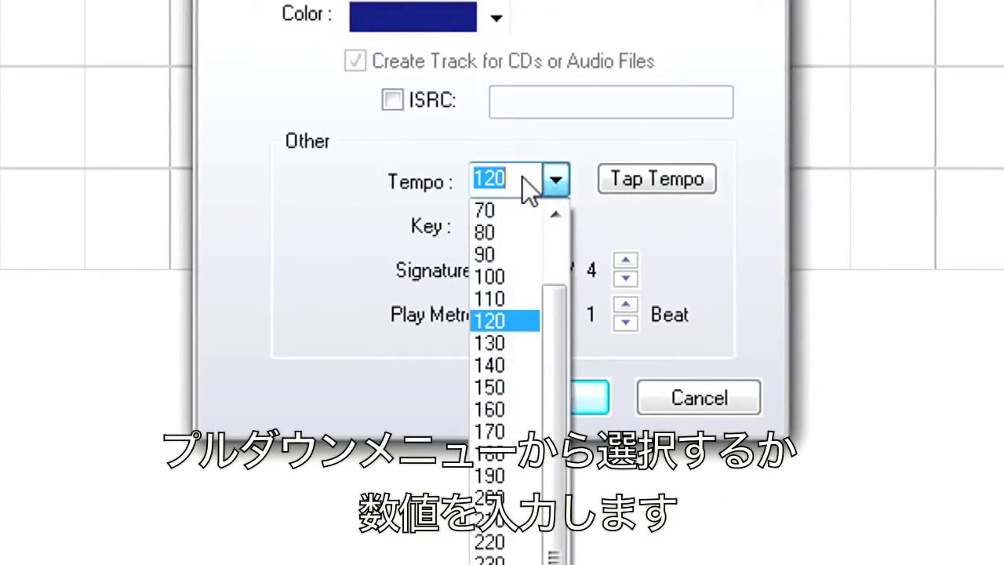
click(517, 179)
text(125)
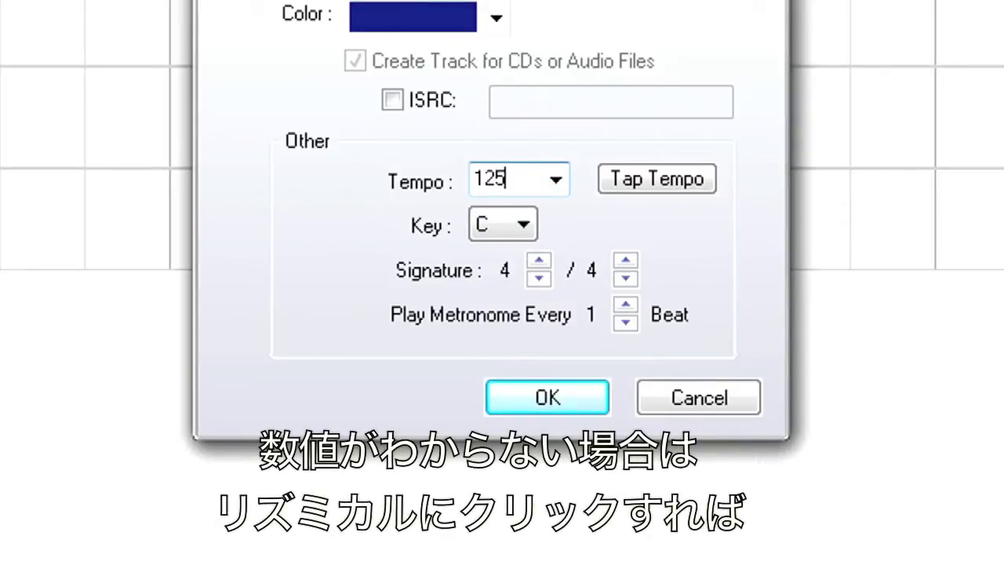
Measure the song's beat with Tap Tempo, then enter 108 as the tempo.
click(632, 179)
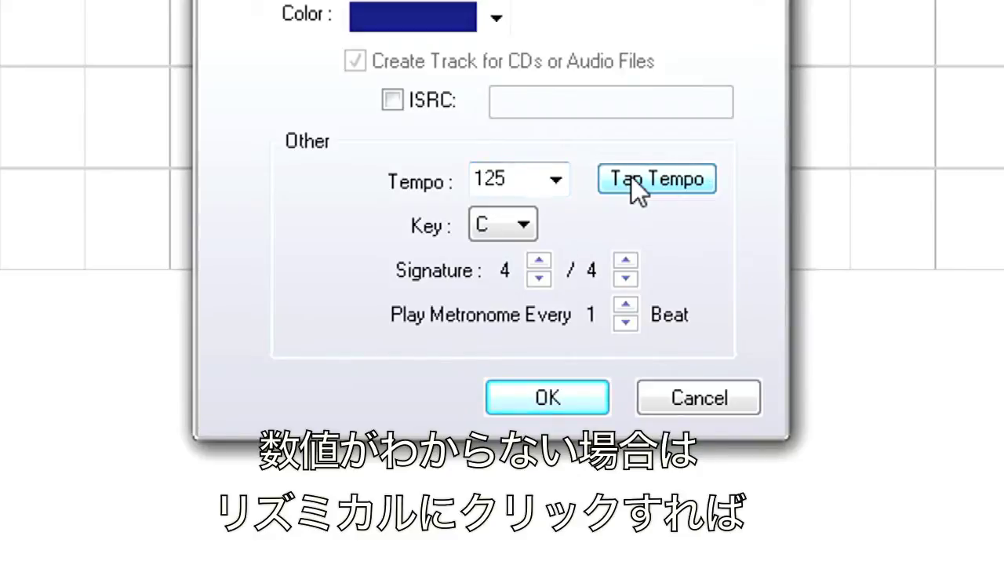
click(632, 179)
click(632, 179)
click(632, 179)
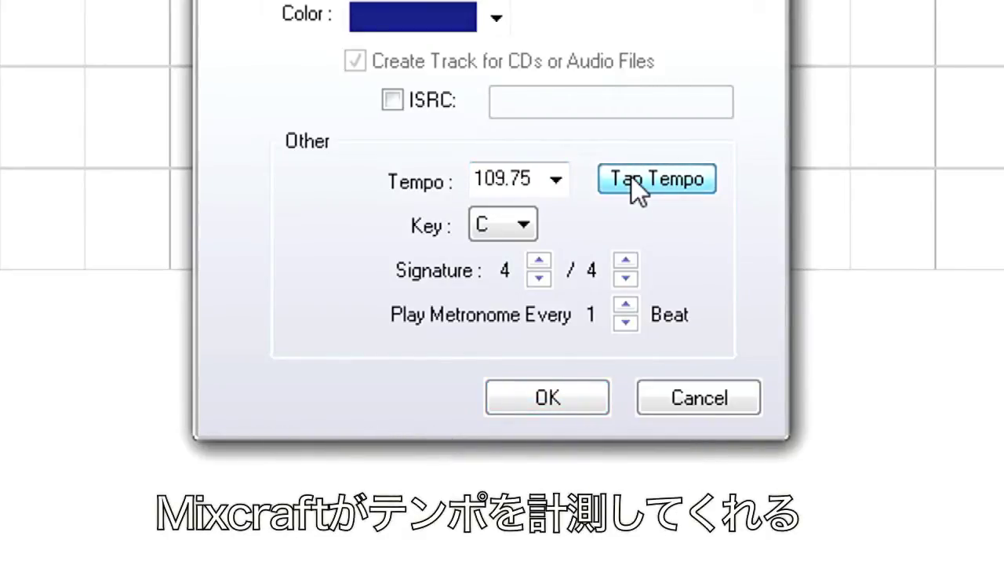
click(632, 179)
click(632, 179)
click(632, 179)
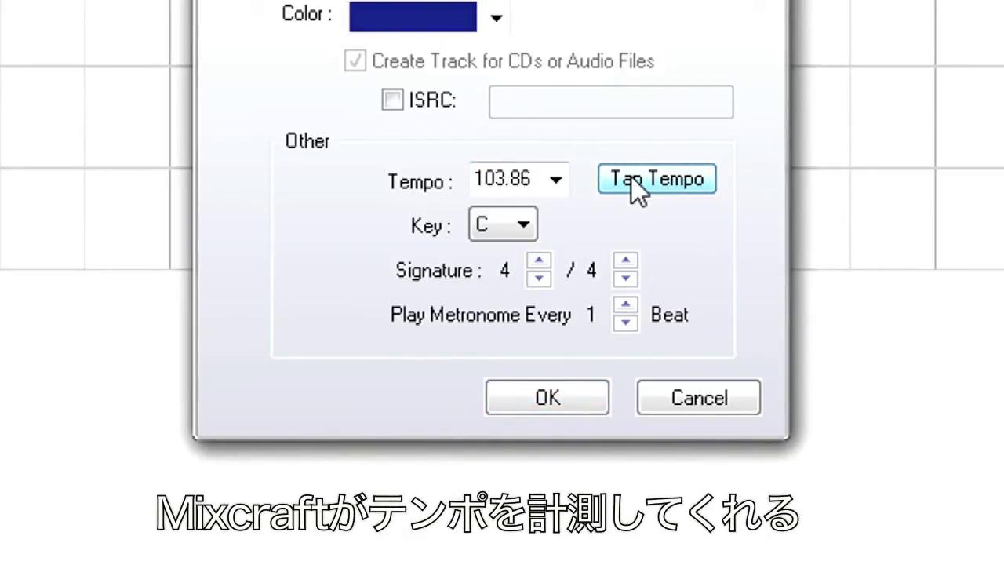
click(632, 178)
click(632, 179)
click(632, 179)
click(632, 178)
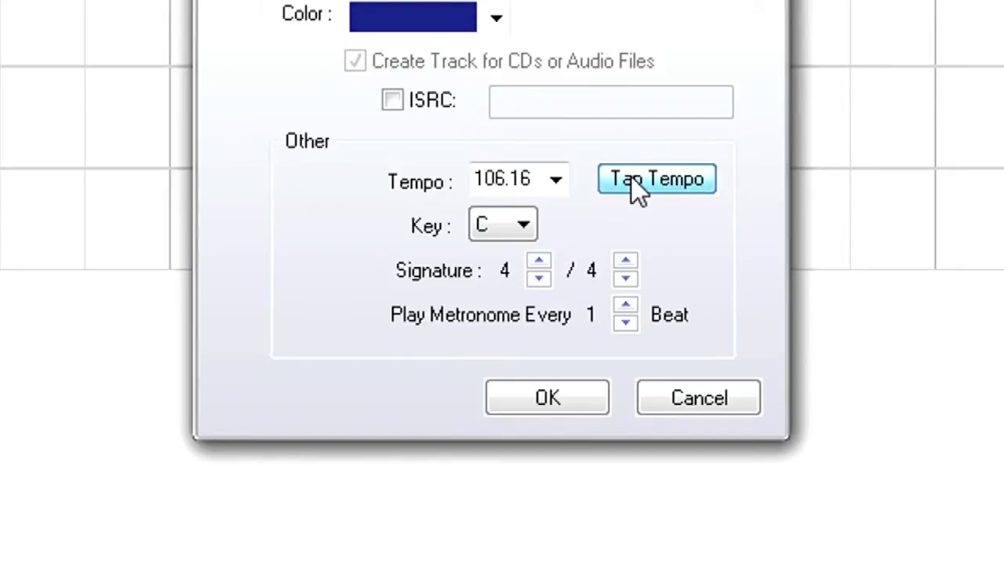
click(632, 178)
click(631, 179)
click(632, 179)
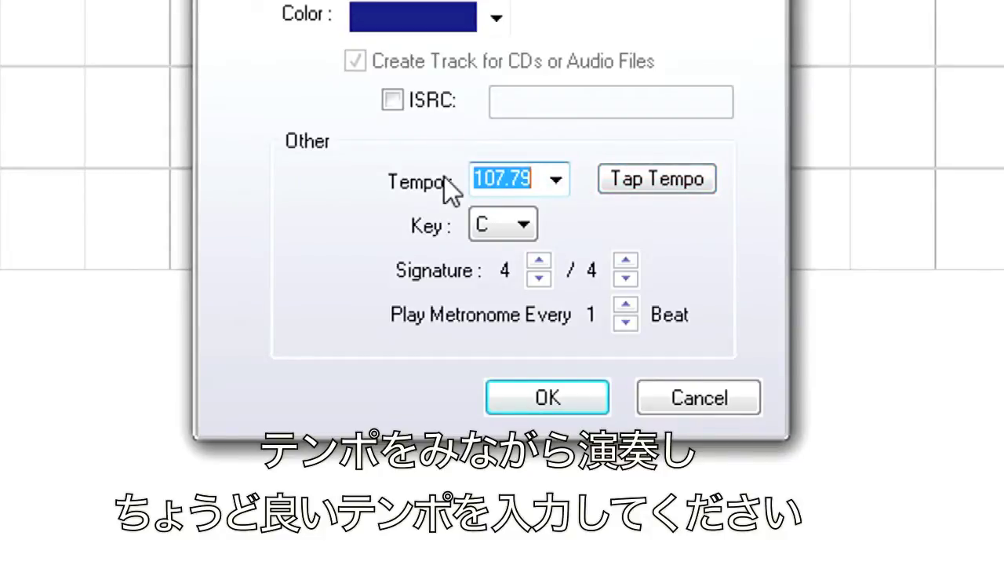
text(10)
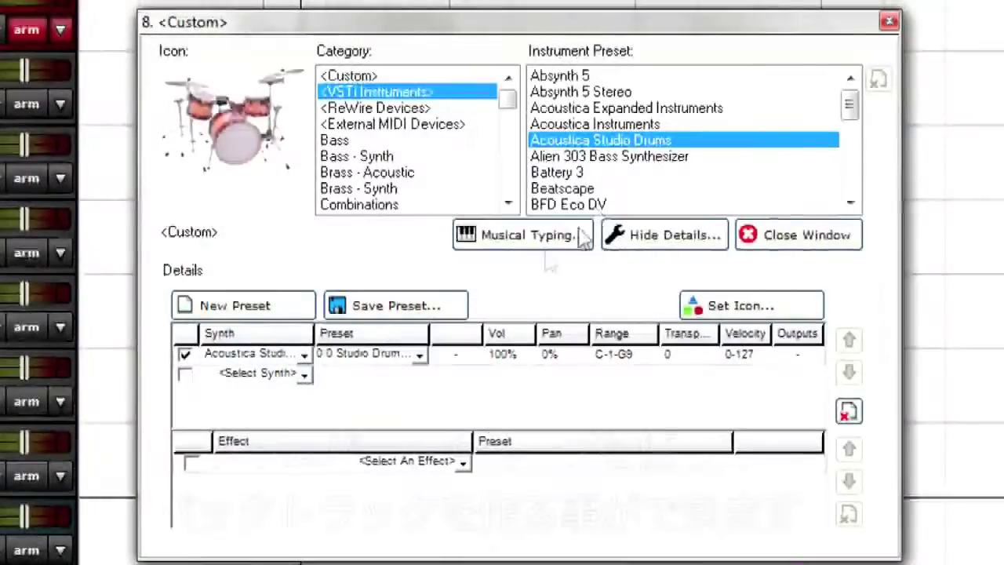
Choose the 0:1 Heavy Metal Kit preset and drop the Funk Rock Drums loop onto the Drums track.
click(419, 354)
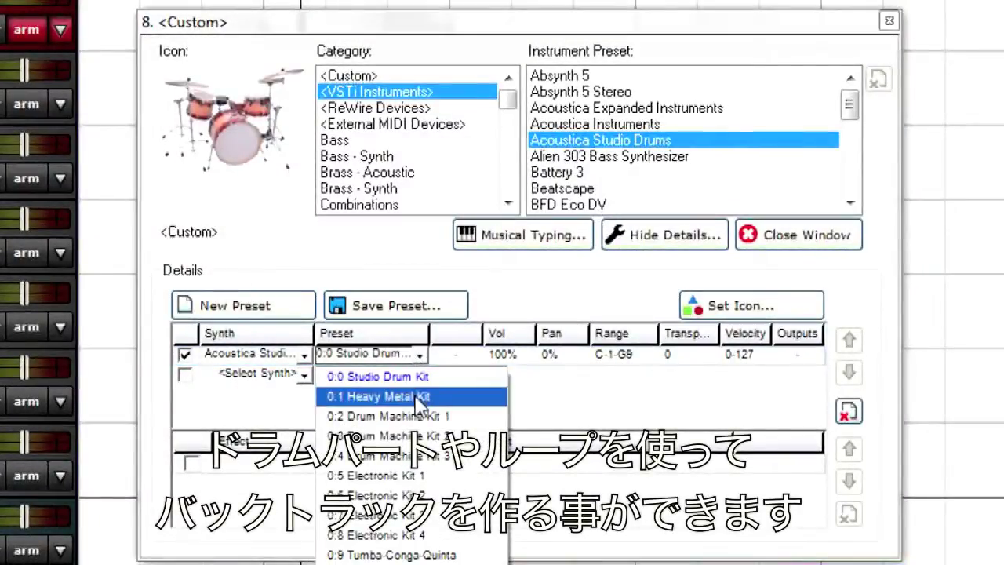
click(417, 397)
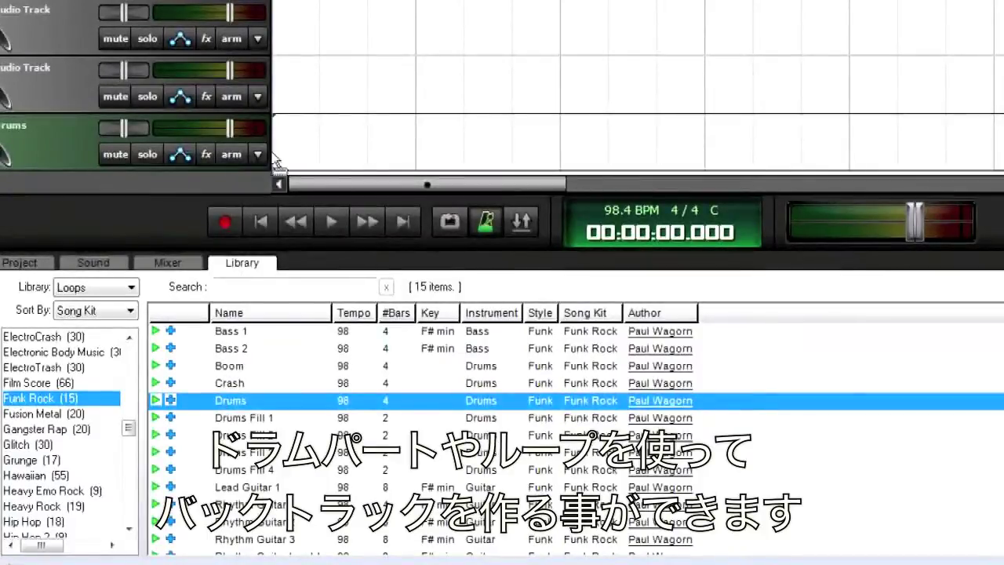
drag(276, 161, 274, 153)
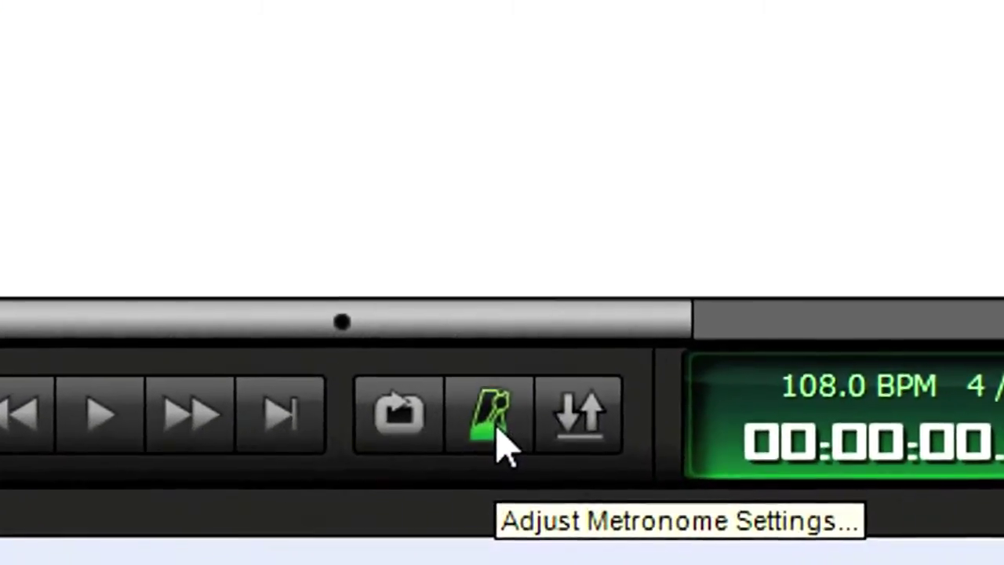
Set the transport metronome to click during Playback and Recording with a Count-In of 2.
click(500, 439)
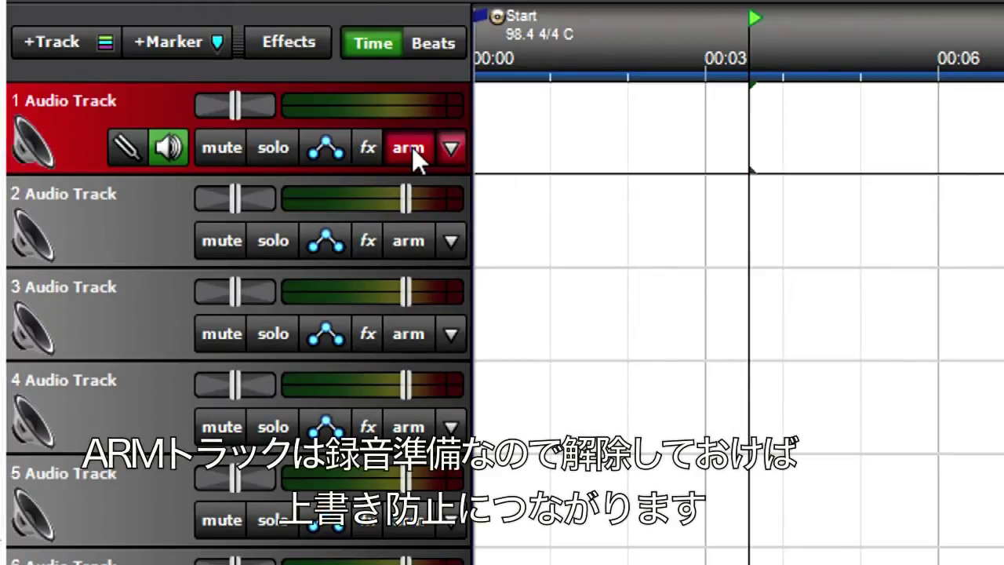
Try arming tracks 2 and 3, leave only track 1 armed, and switch the timeline to Beats.
click(412, 147)
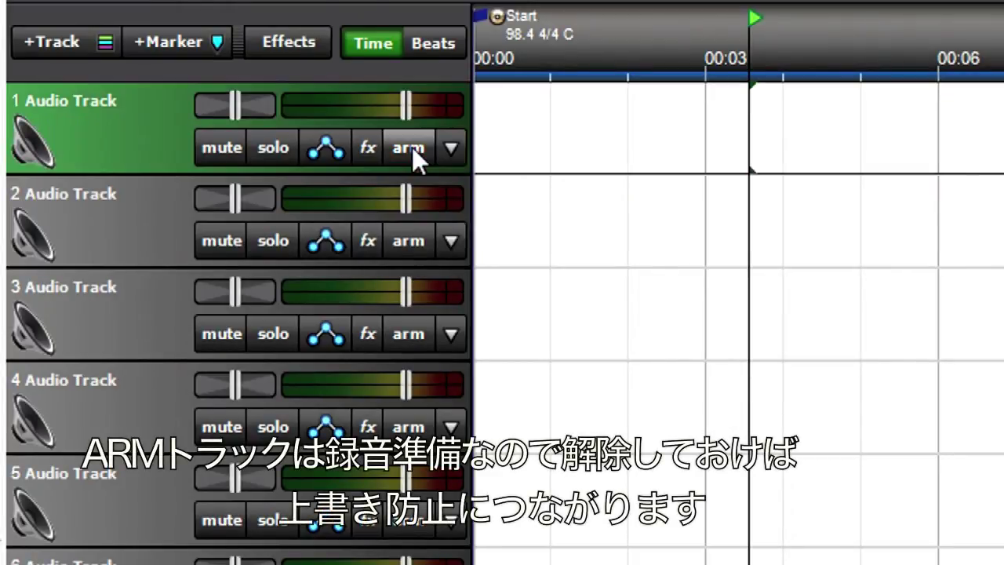
click(451, 240)
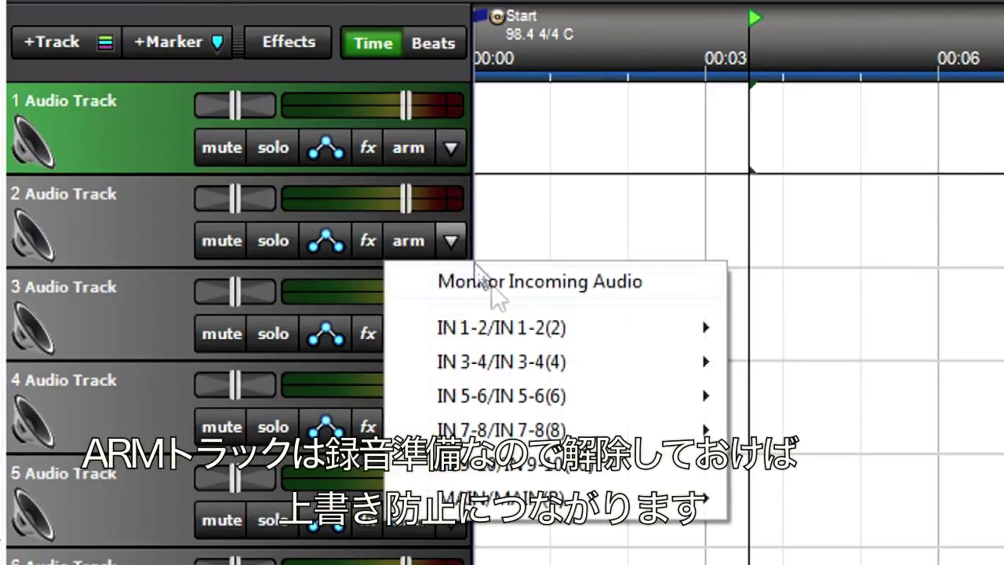
mouse_move(663, 328)
click(776, 334)
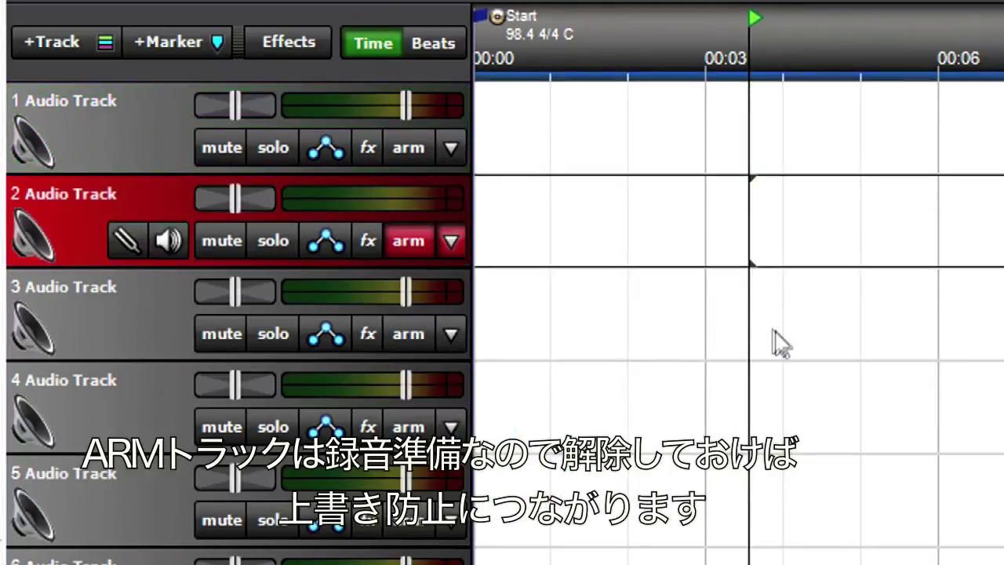
click(417, 146)
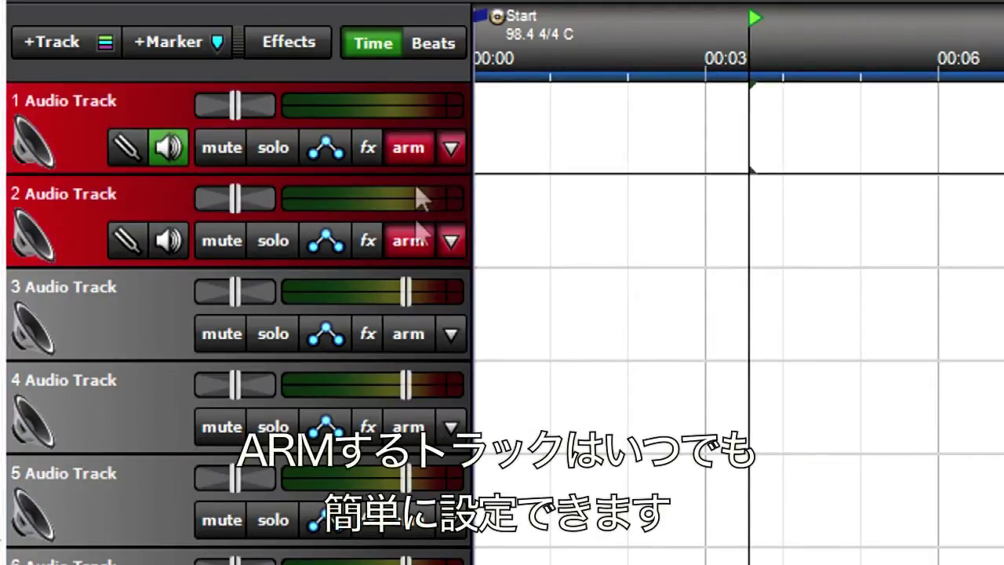
click(415, 320)
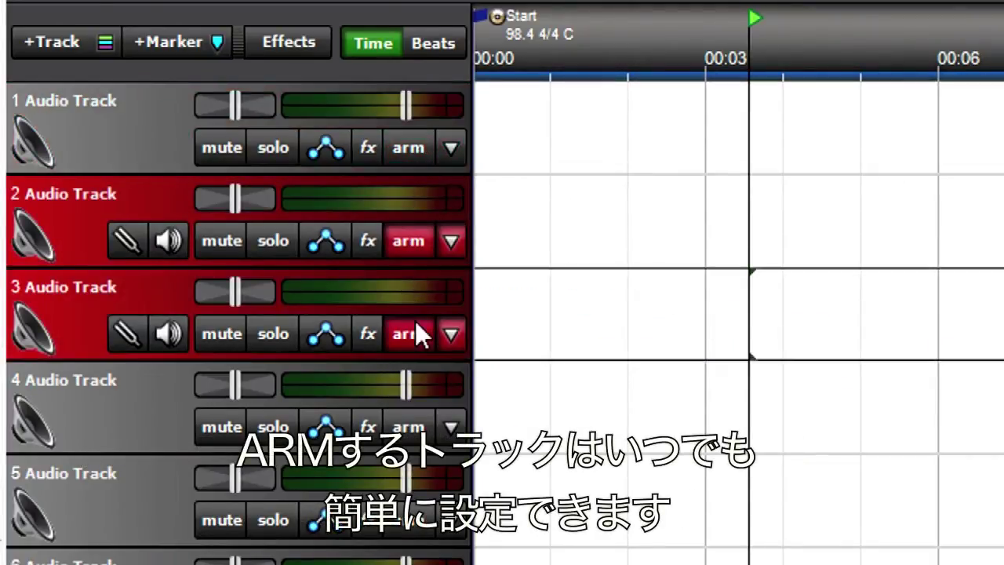
click(413, 240)
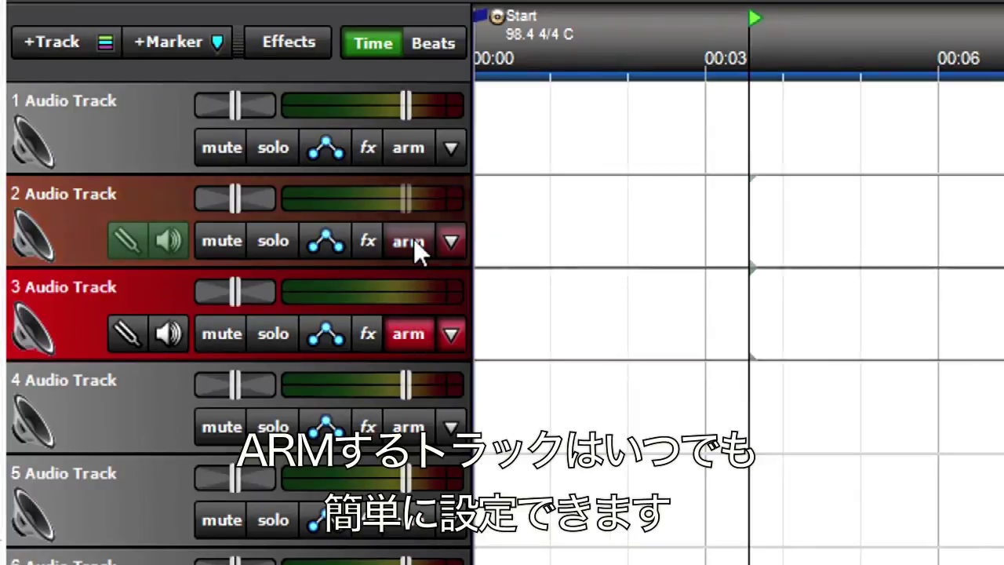
click(413, 331)
click(409, 148)
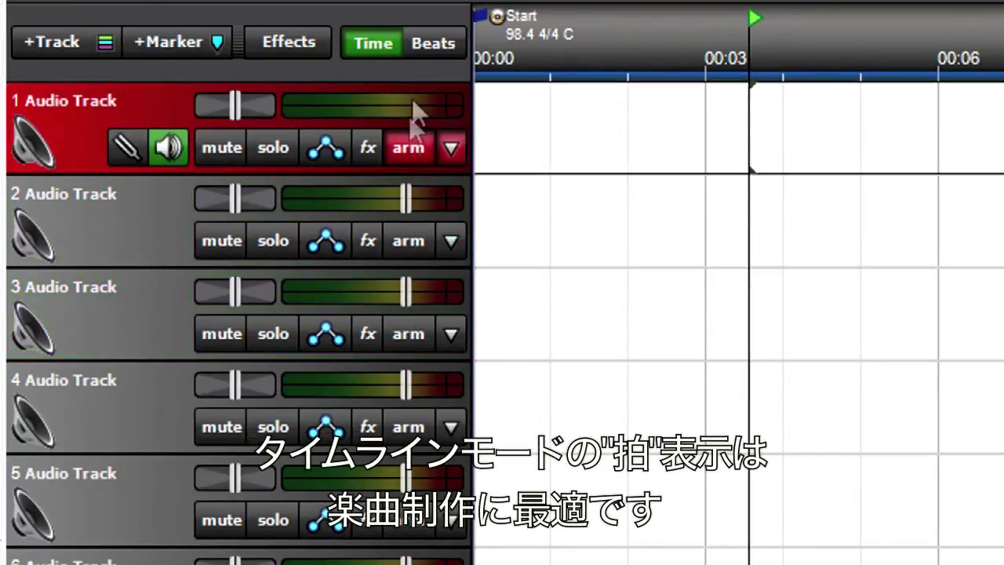
click(437, 41)
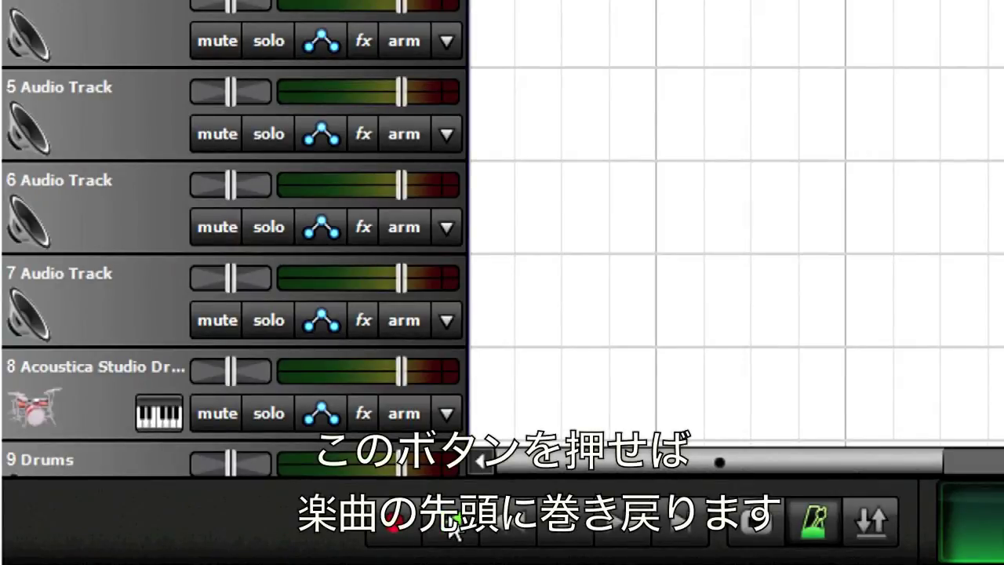
Record a roughly three-bar guitar take onto track 1, stopping after measure 4.
click(394, 532)
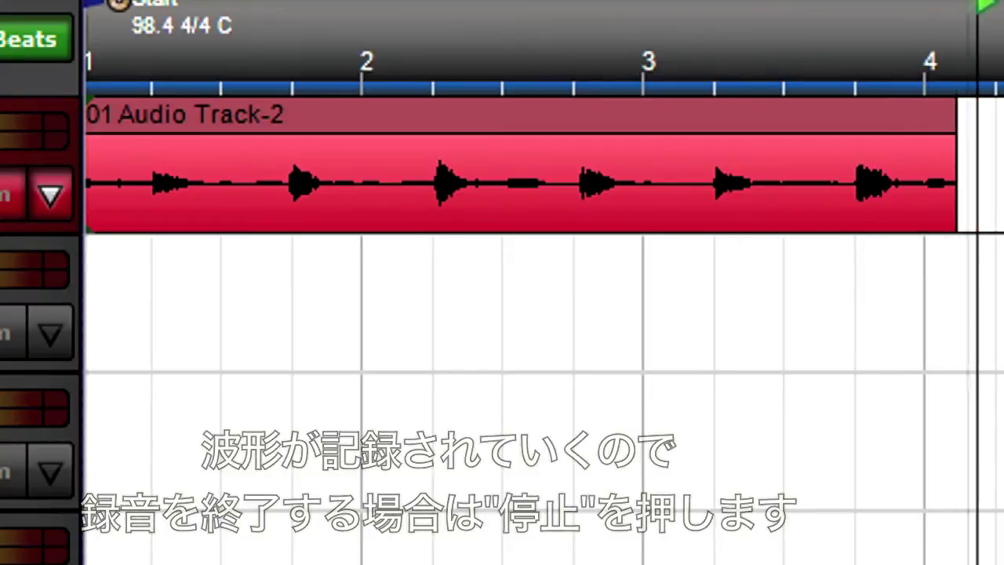
key(space)
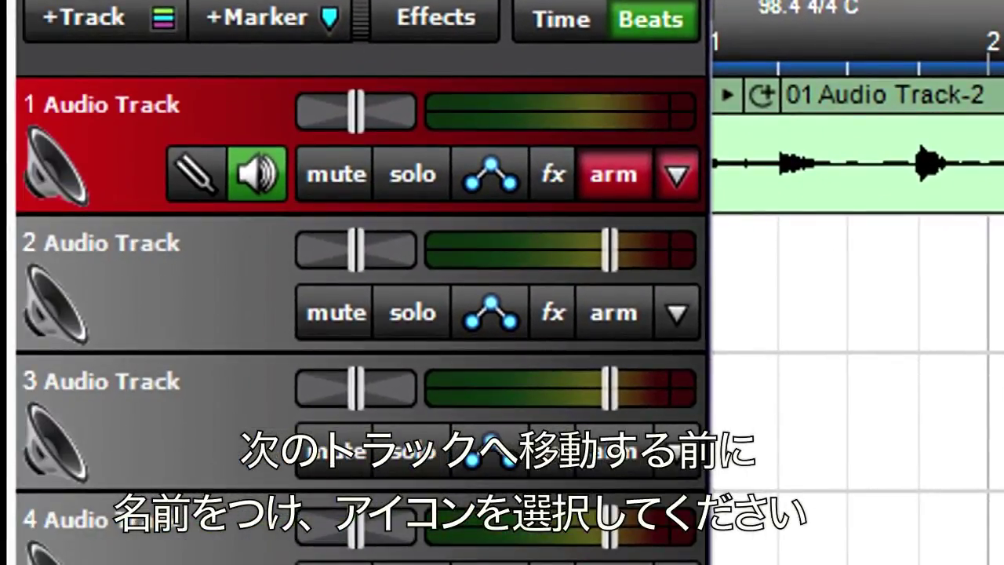
Begin retyping track 1's name from Audio Track to Guitar.
double_click(162, 117)
text(Guitar)
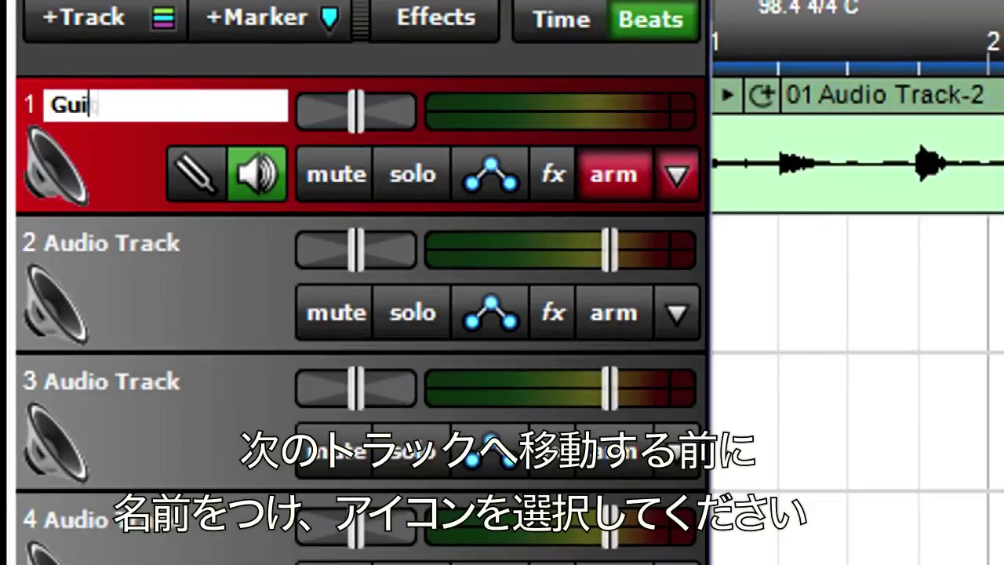